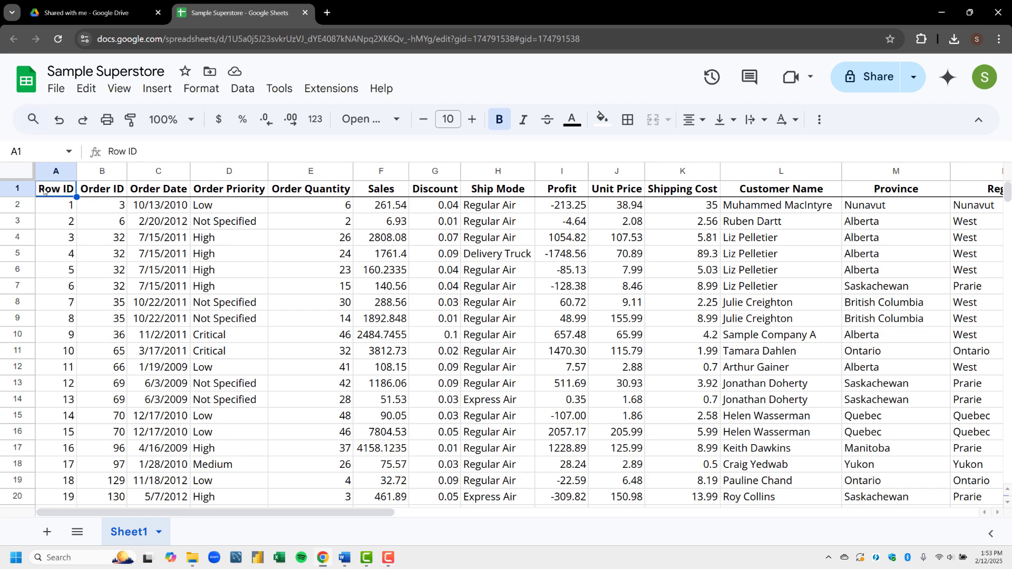
# Step: Examine the extent of the order data, from its last row across all column headers to Ship Date, and return to cell A1
pyautogui.hotkey('ctrl', 'Down')
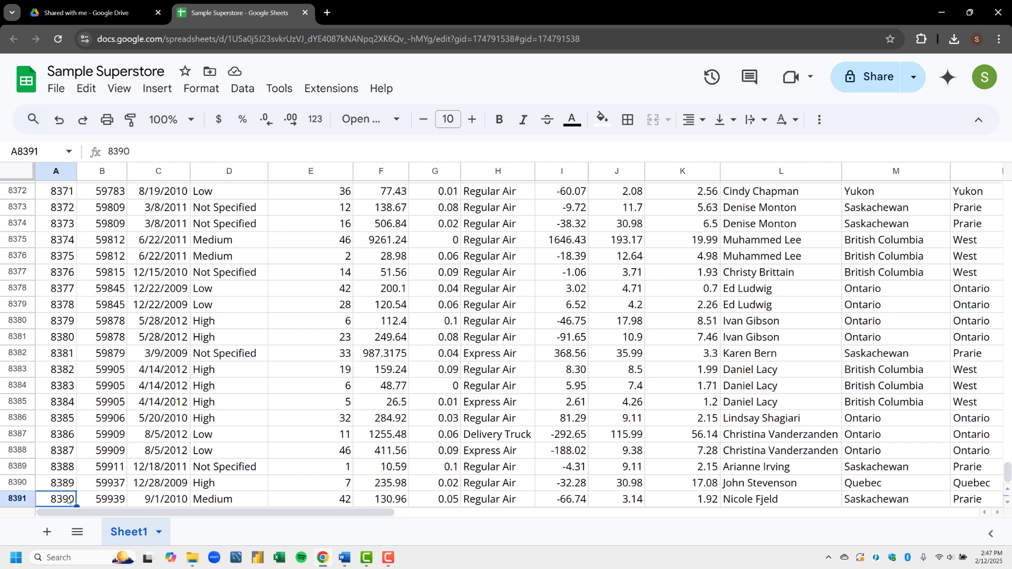
pyautogui.hotkey('ctrl', 'Up')
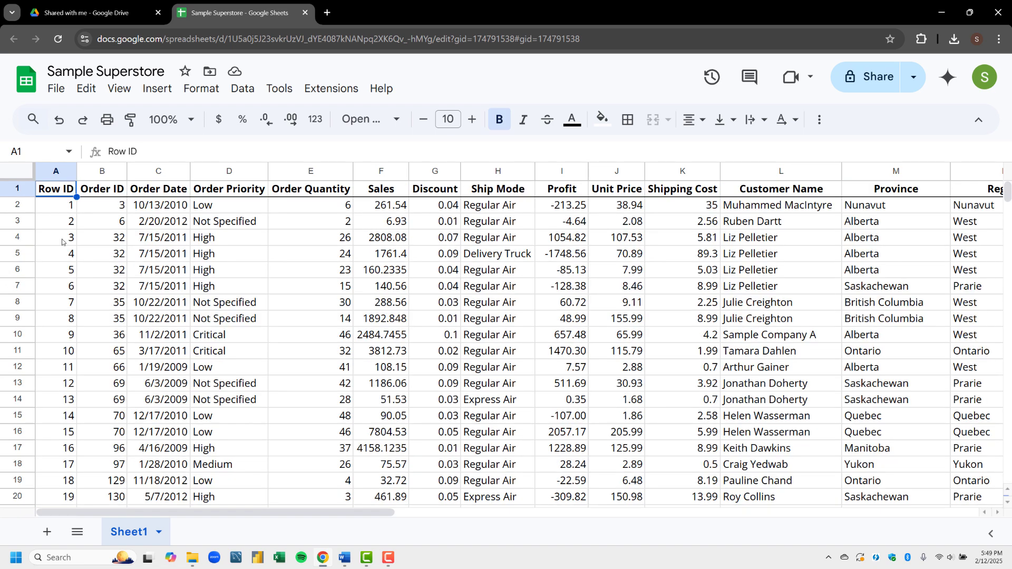
pyautogui.press('Right')
pyautogui.press('Right')
pyautogui.press('Right')
pyautogui.press('Right')
pyautogui.press('Right')
pyautogui.press('Right')
pyautogui.press('Right')
pyautogui.press('Right')
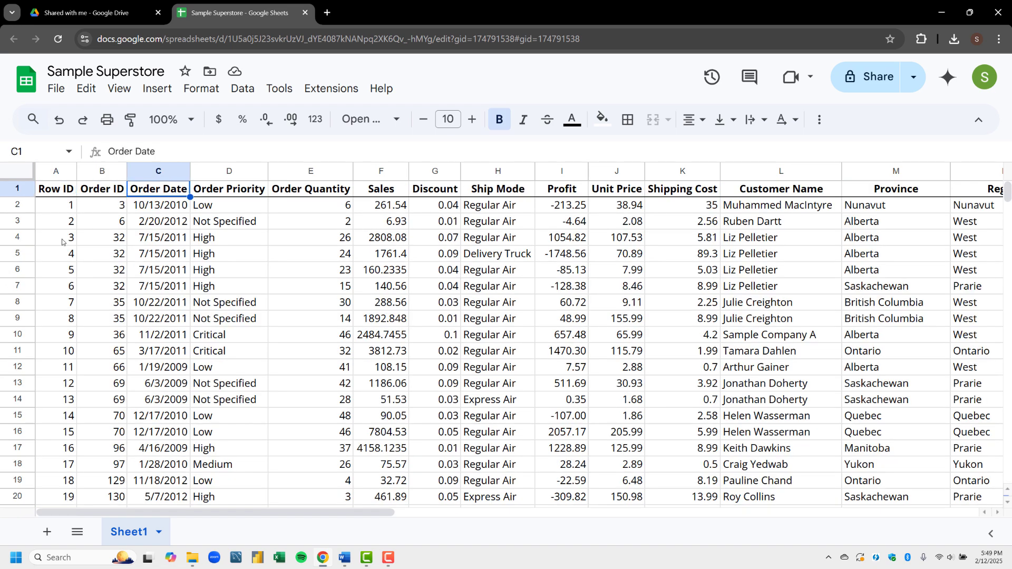
pyautogui.press('Right')
pyautogui.press('Right')
pyautogui.press('Right')
pyautogui.press('Right')
pyautogui.press('Right')
pyautogui.press('Right')
pyautogui.press('Right')
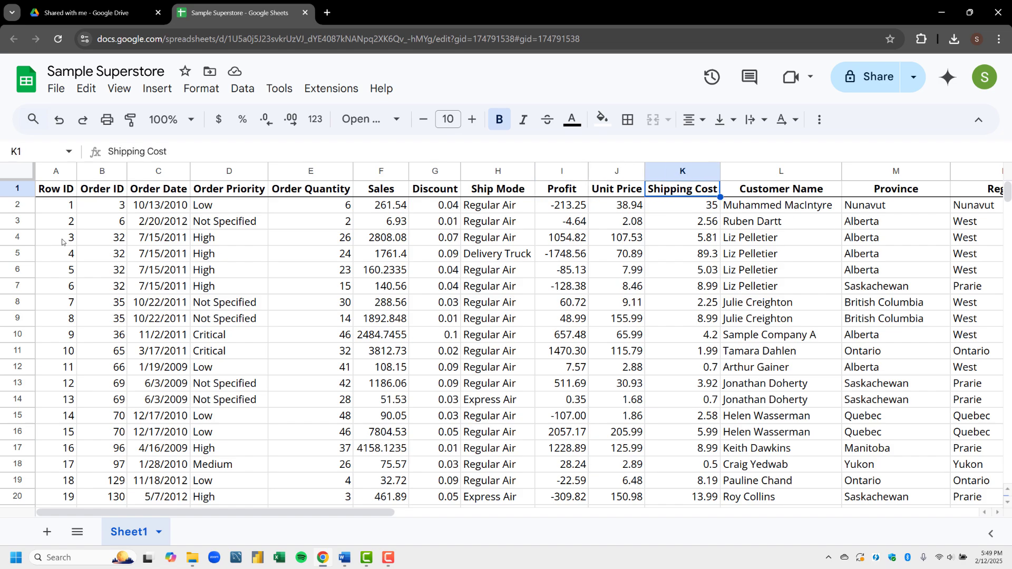
pyautogui.press('Right')
pyautogui.press('Right')
pyautogui.press('Right')
pyautogui.press('Right')
pyautogui.press('Right')
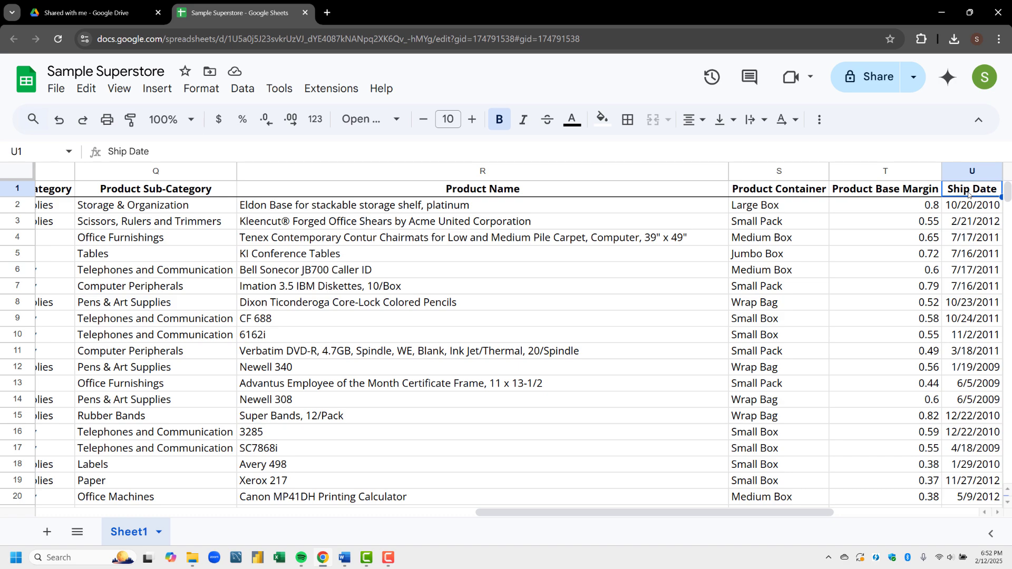
pyautogui.hotkey('ctrl', 'Home')
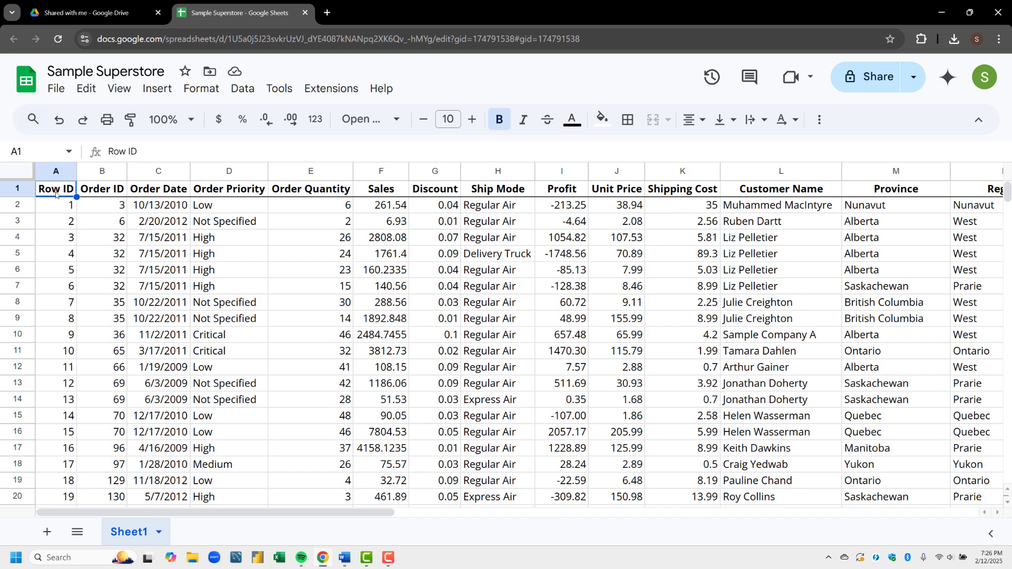
# Step: Freeze only the first row of Sheet1, which holds the column headers
pyautogui.scroll(-8, 57, 198)
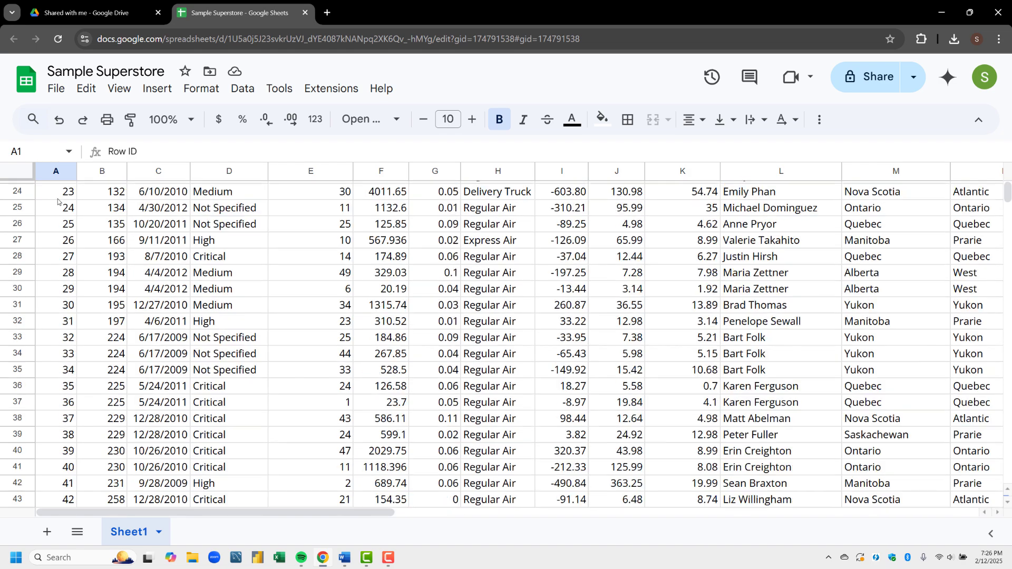
pyautogui.scroll(-4, 70, 230)
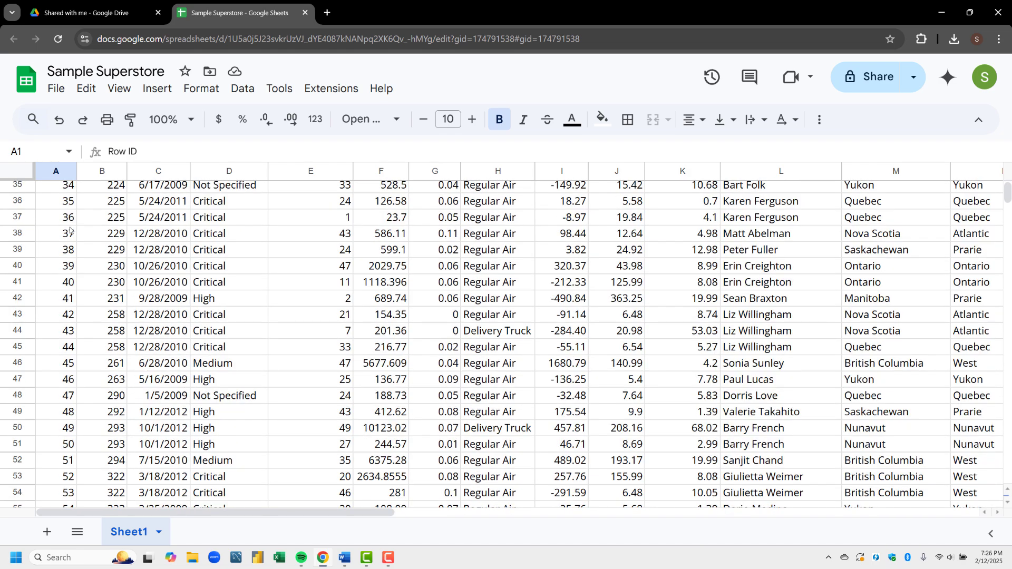
pyautogui.scroll(-8, 71, 231)
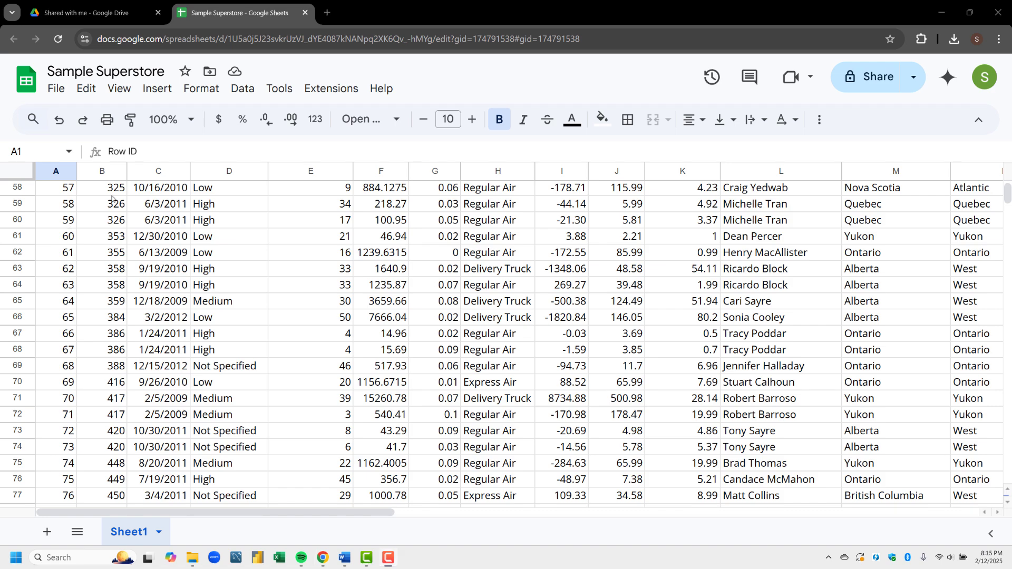
pyautogui.click(121, 89)
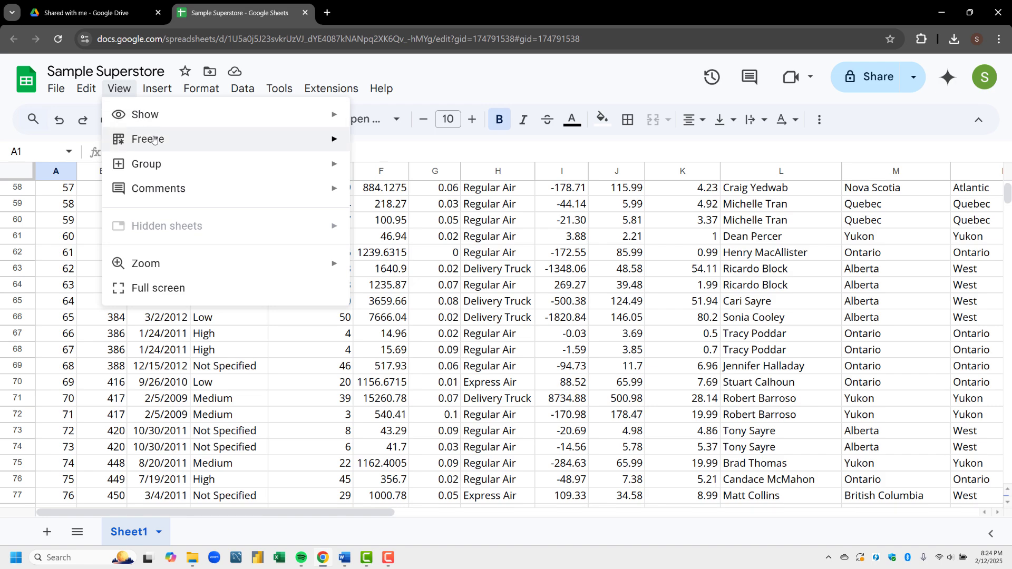
pyautogui.moveTo(154, 138)
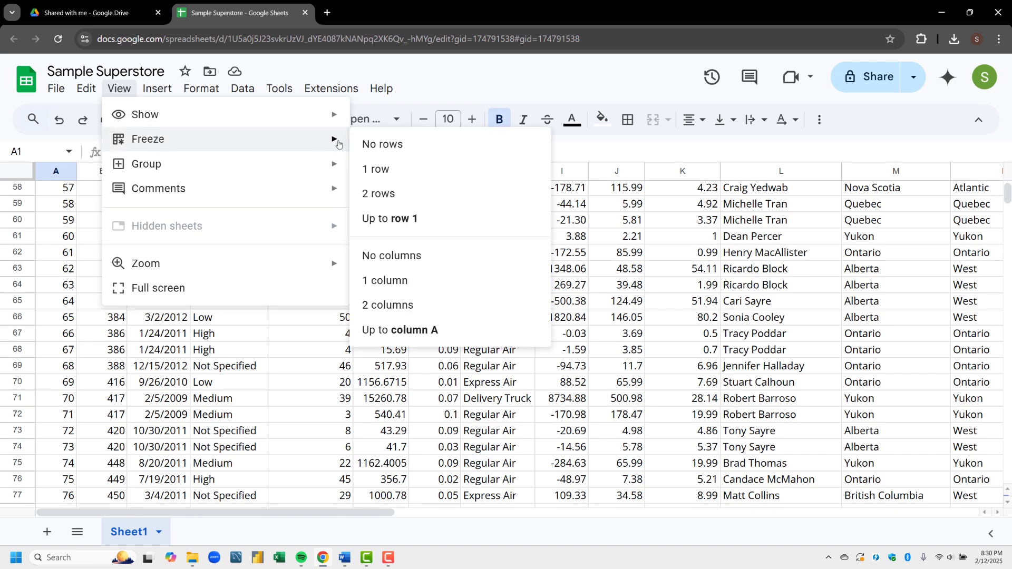
pyautogui.click(374, 169)
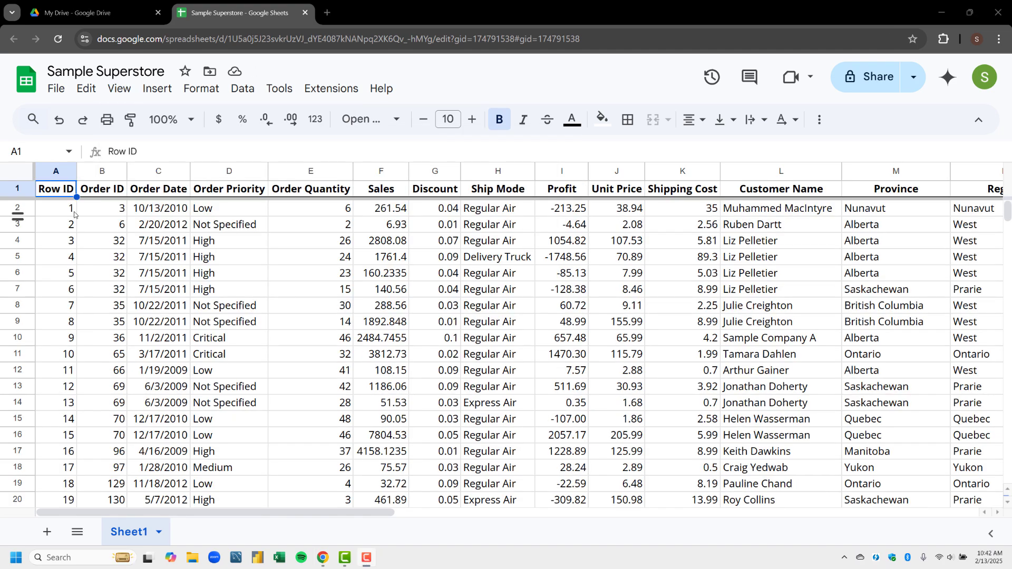
# Step: Examine the order rows further down the sheet against the frozen header row, then return to the first records
pyautogui.scroll(-10, 74, 214)
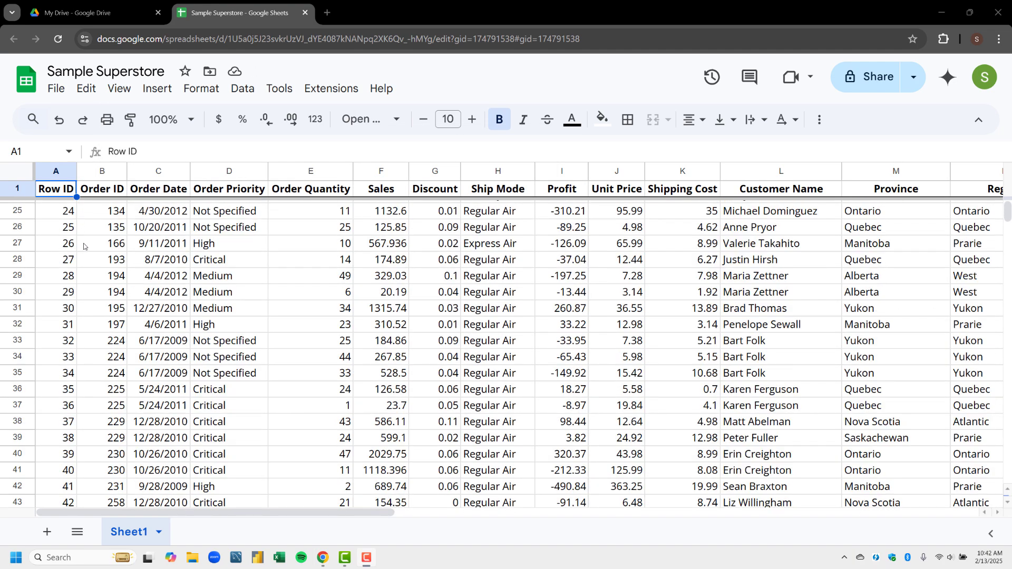
pyautogui.scroll(-10, 87, 258)
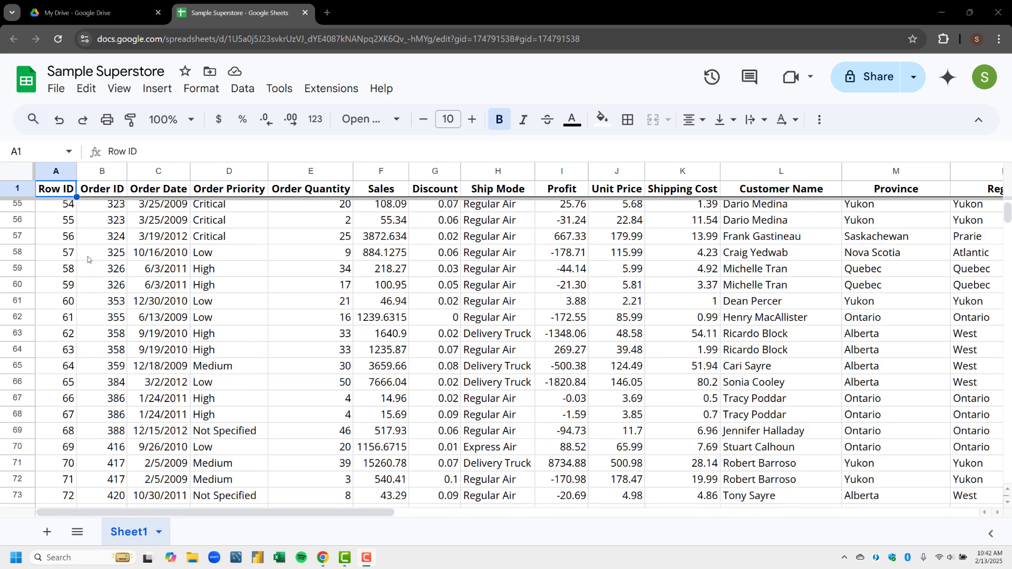
pyautogui.scroll(-9, 88, 258)
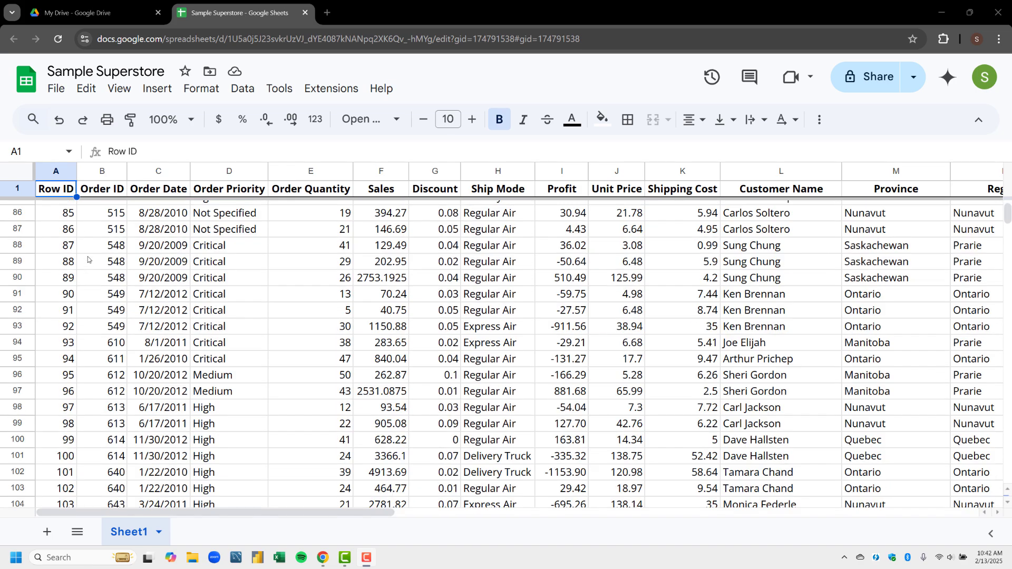
pyautogui.scroll(-10, 87, 259)
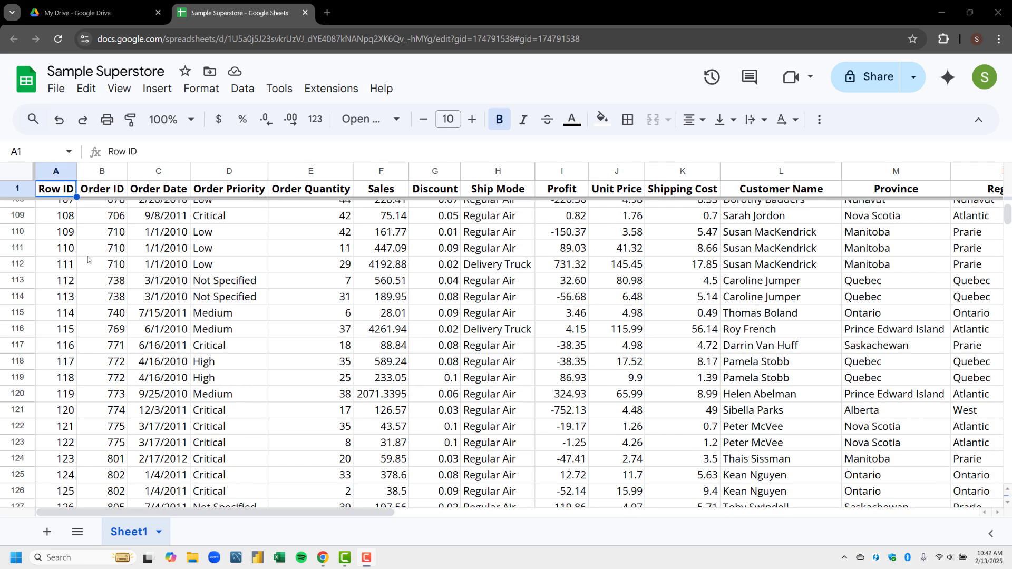
pyautogui.scroll(-8, 88, 259)
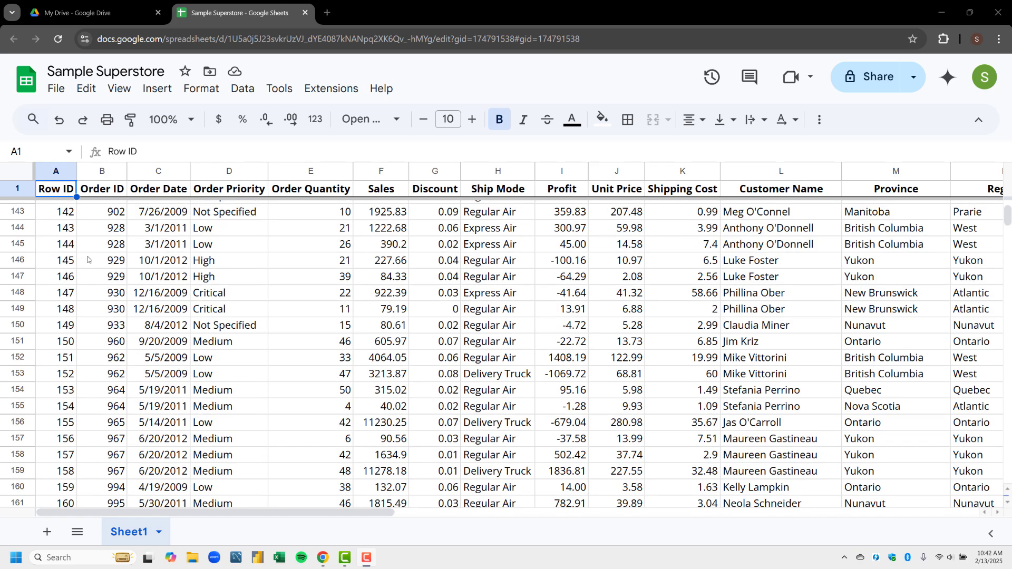
pyautogui.scroll(10, 88, 259)
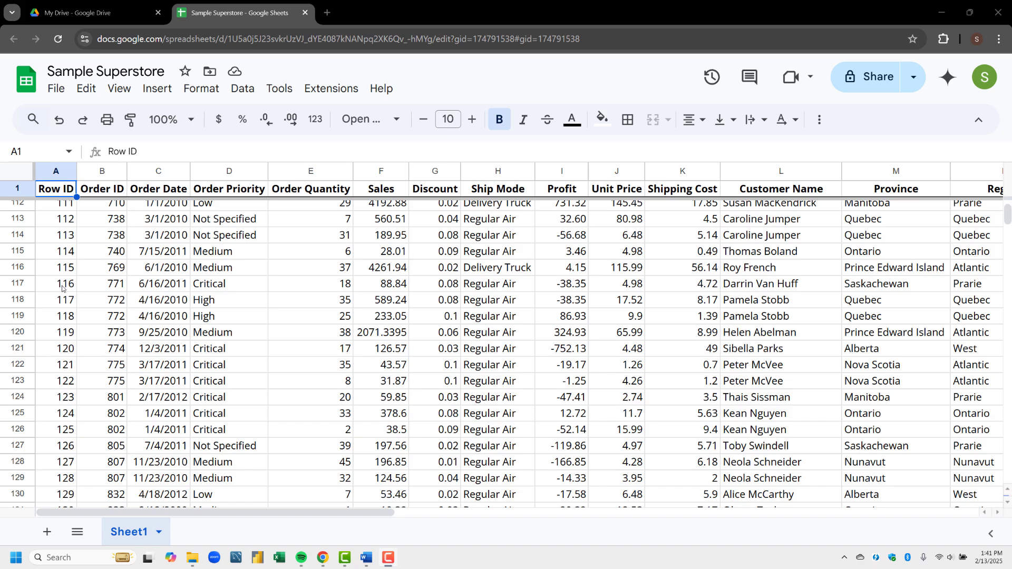
pyautogui.scroll(9, 63, 289)
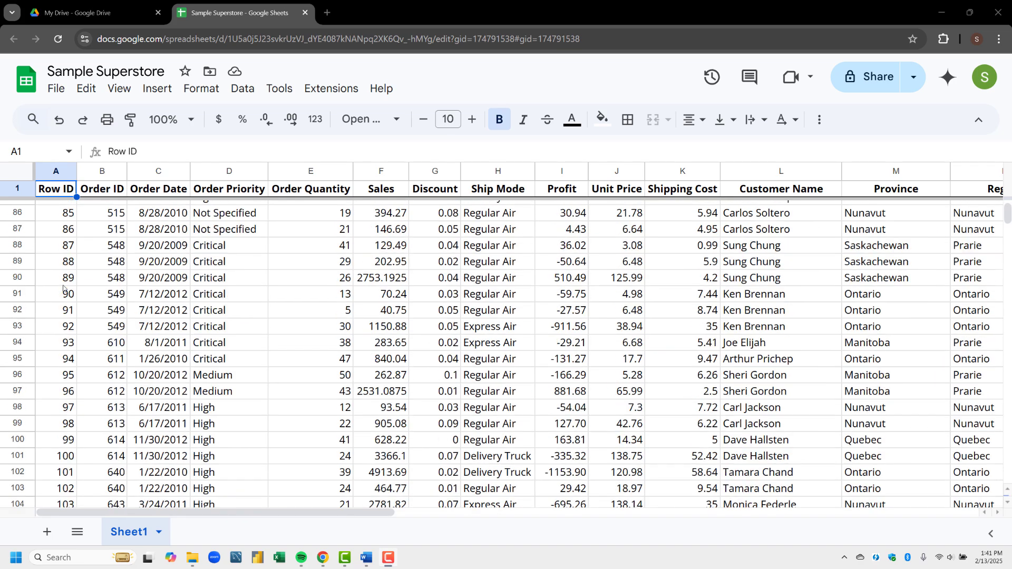
pyautogui.scroll(20, 63, 289)
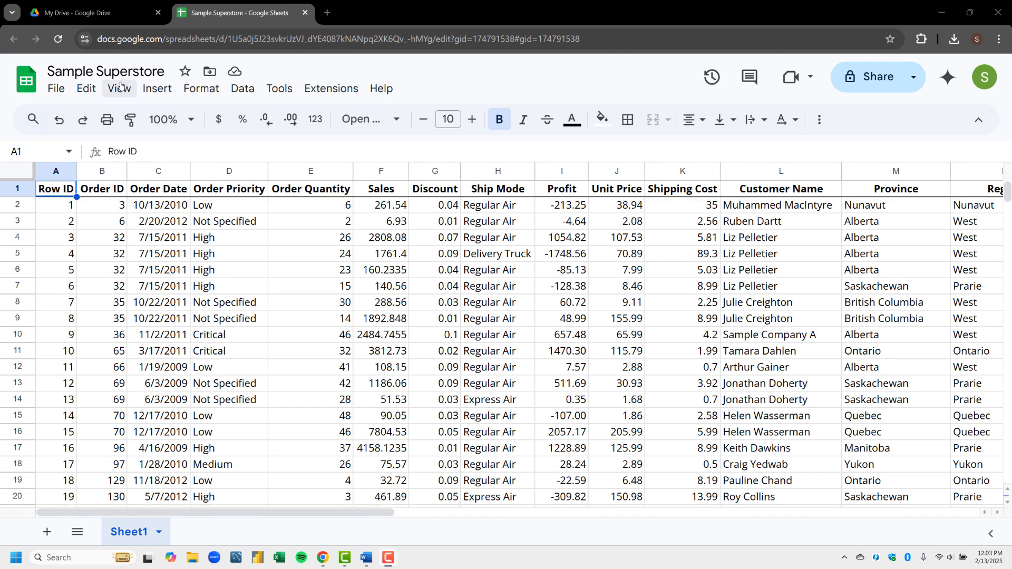
# Step: Freeze the first two rows of the sheet and check them against records further down the data
pyautogui.click(120, 89)
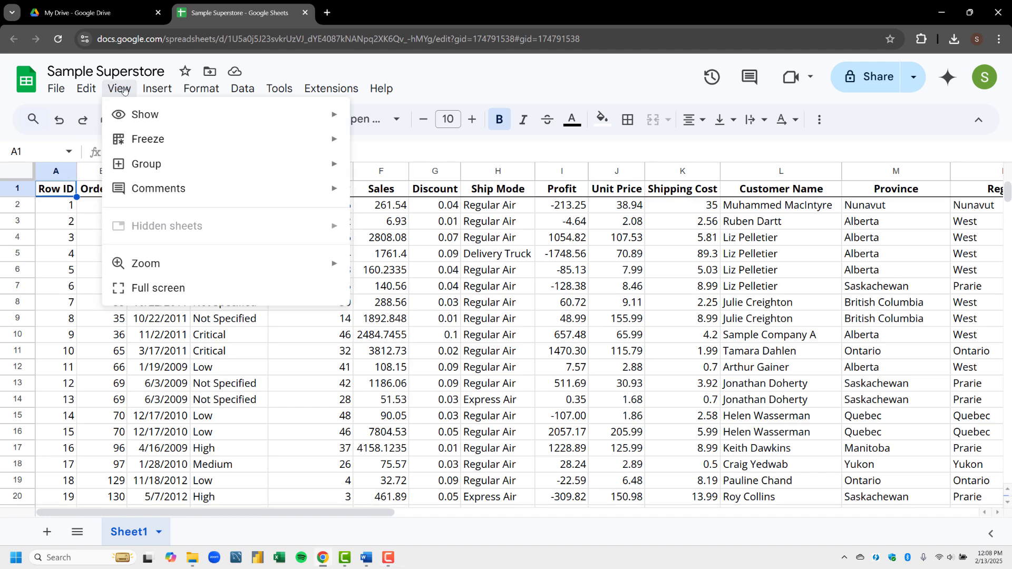
pyautogui.moveTo(148, 140)
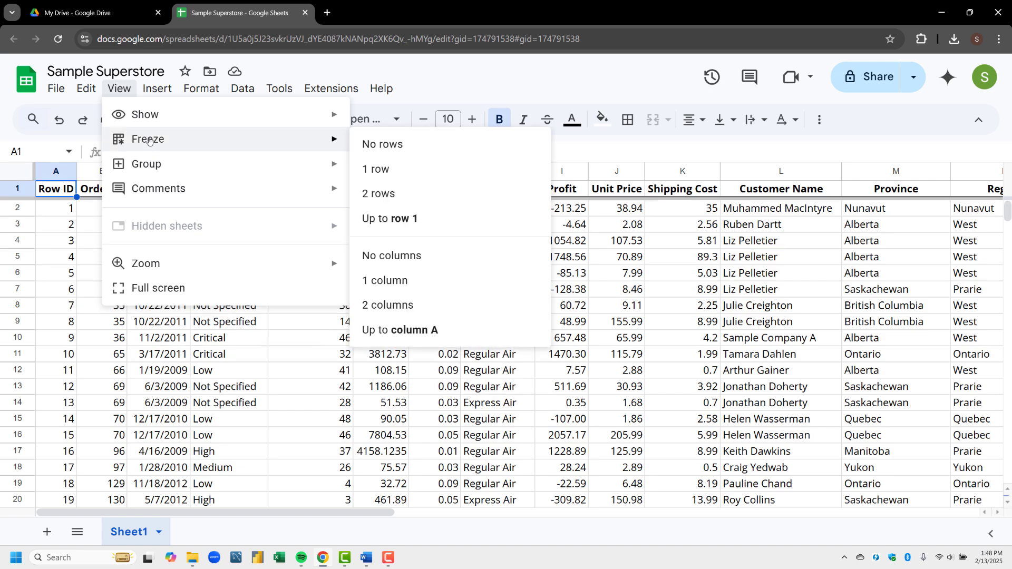
pyautogui.click(371, 193)
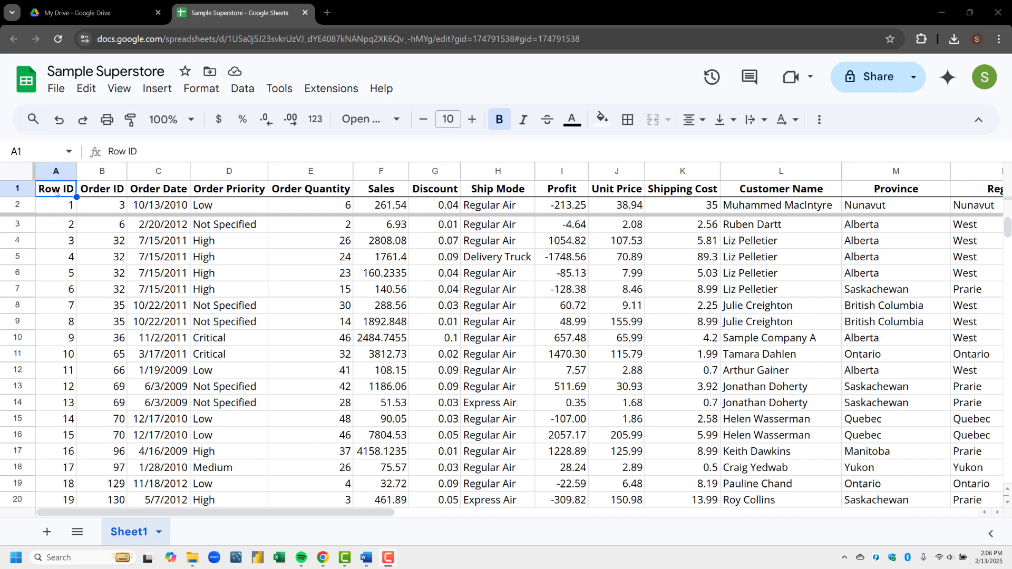
pyautogui.scroll(-20, 55, 193)
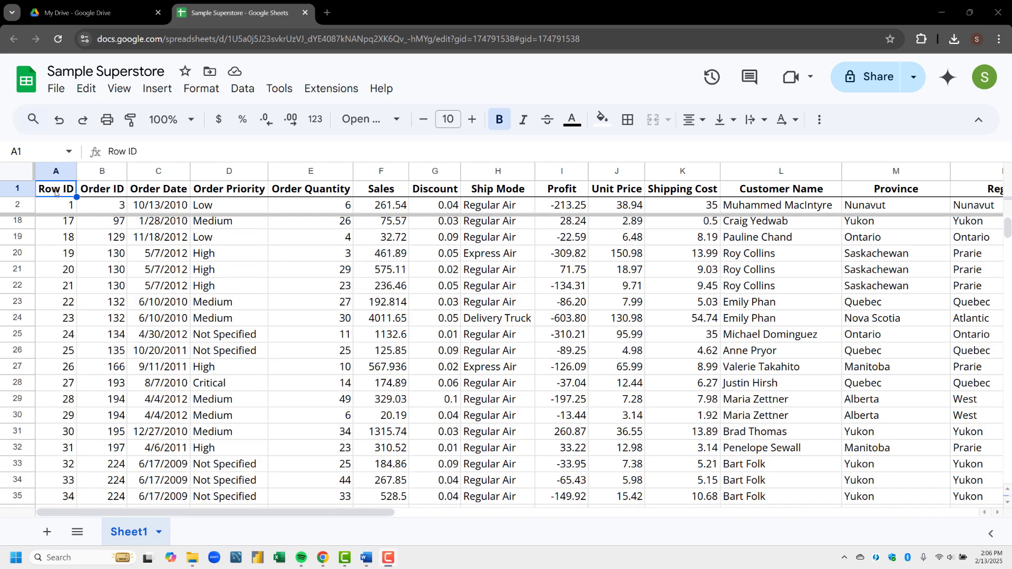
pyautogui.scroll(-4, 55, 193)
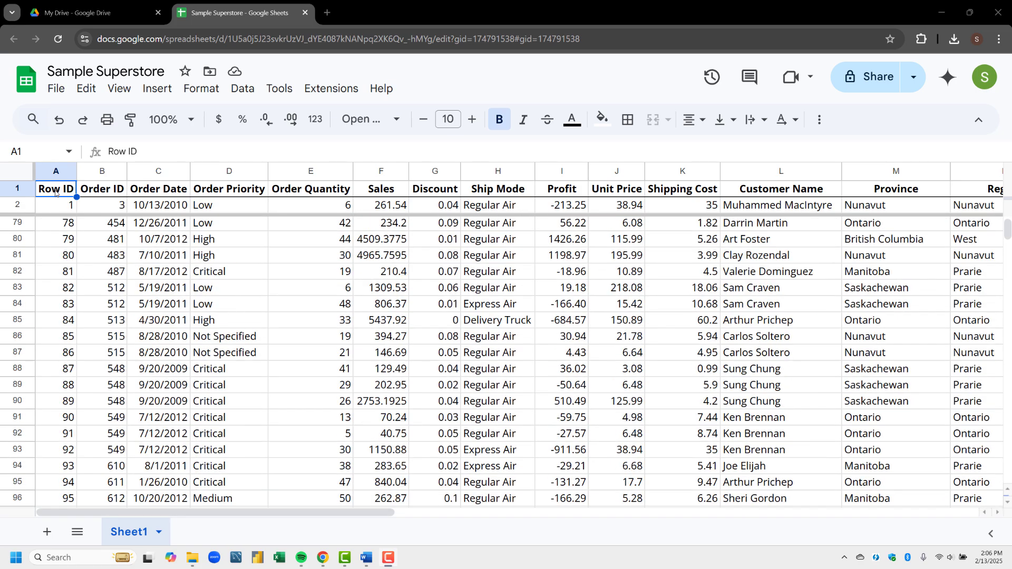
pyautogui.scroll(-4, 55, 192)
pyautogui.click(65, 239)
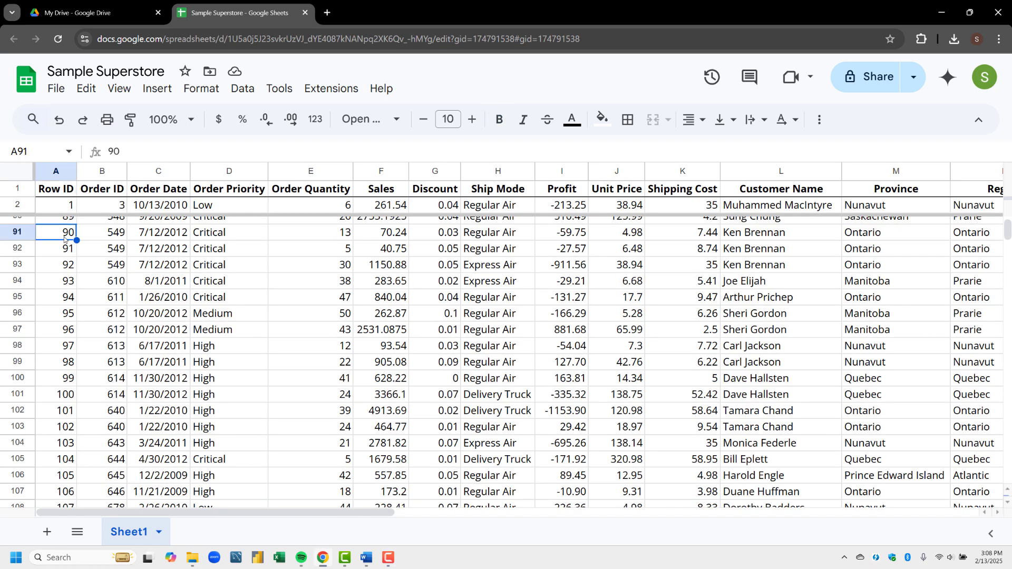
pyautogui.hotkey('ctrl', 'Up')
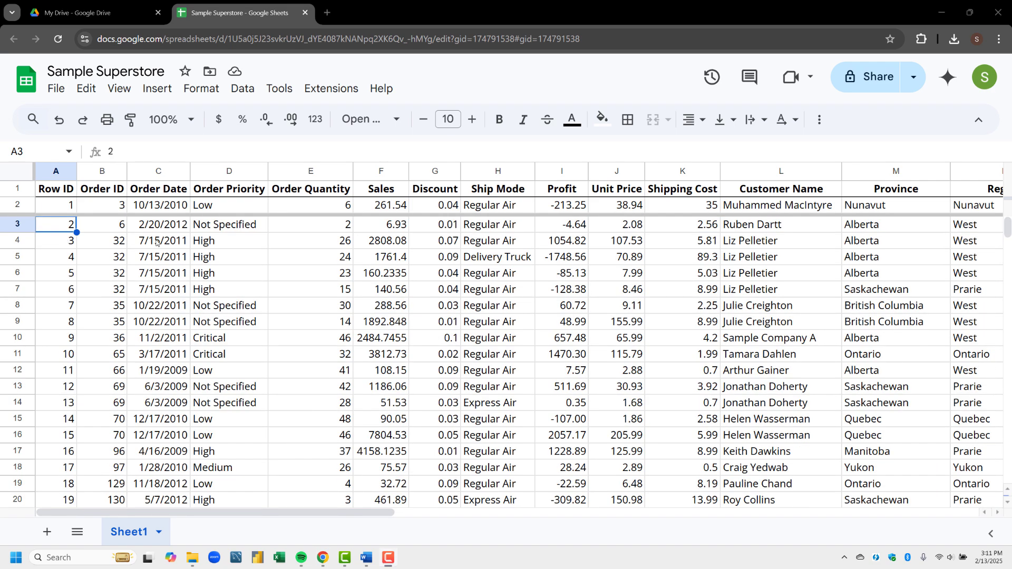
# Step: Freeze all rows up to row 4 based on cell C4, and check them against records further down
pyautogui.click(156, 242)
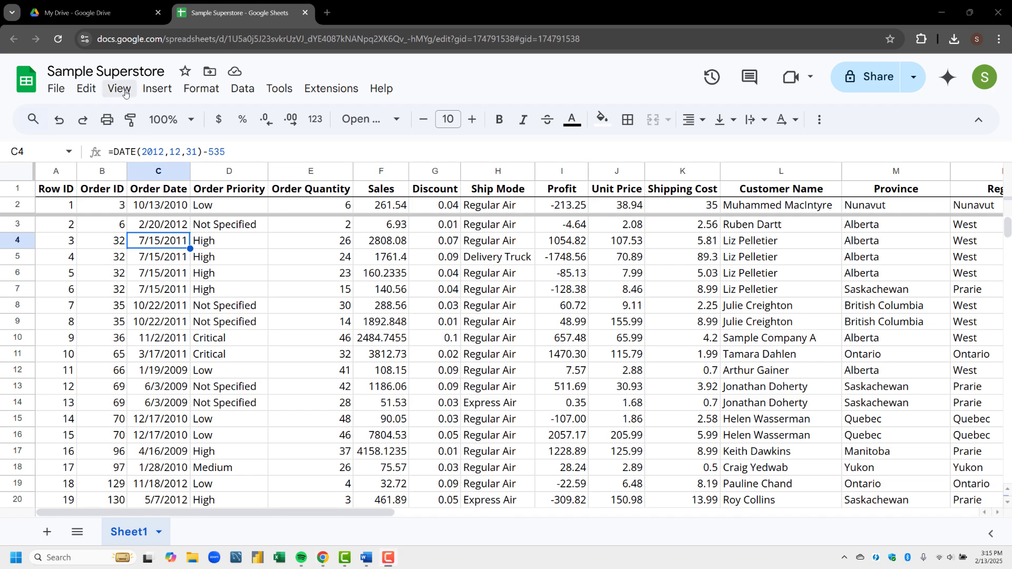
pyautogui.click(124, 91)
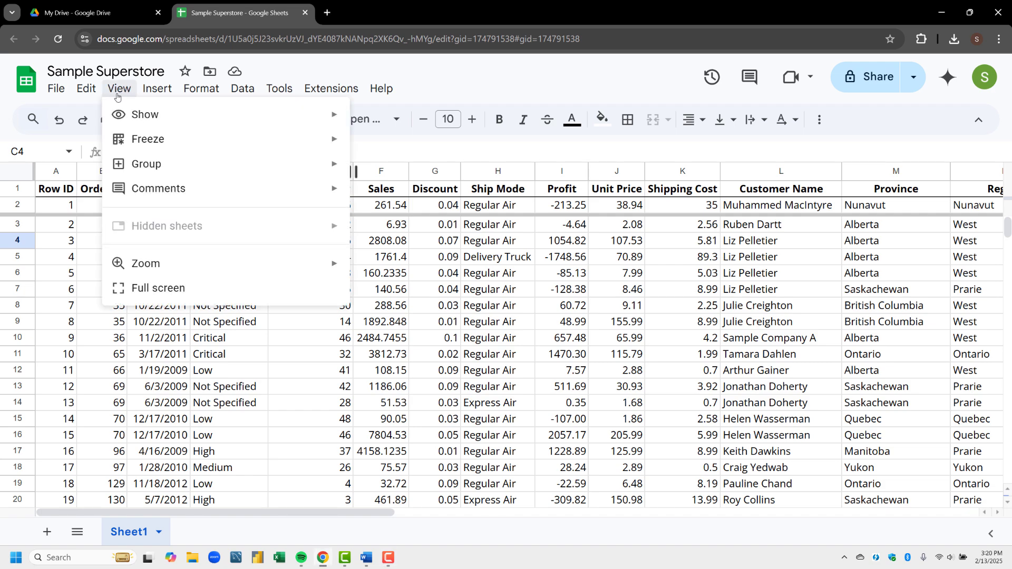
pyautogui.moveTo(219, 138)
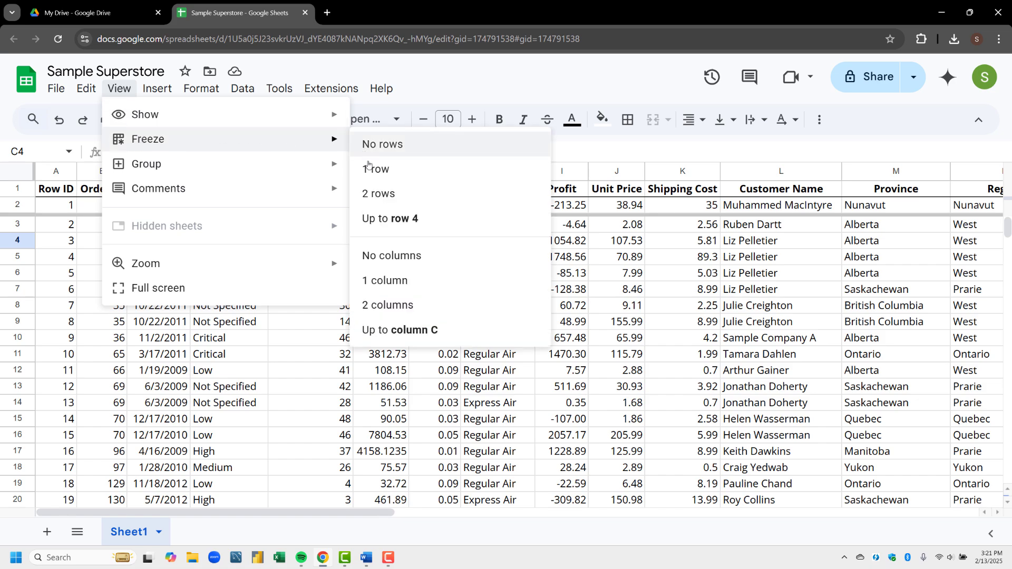
pyautogui.click(377, 218)
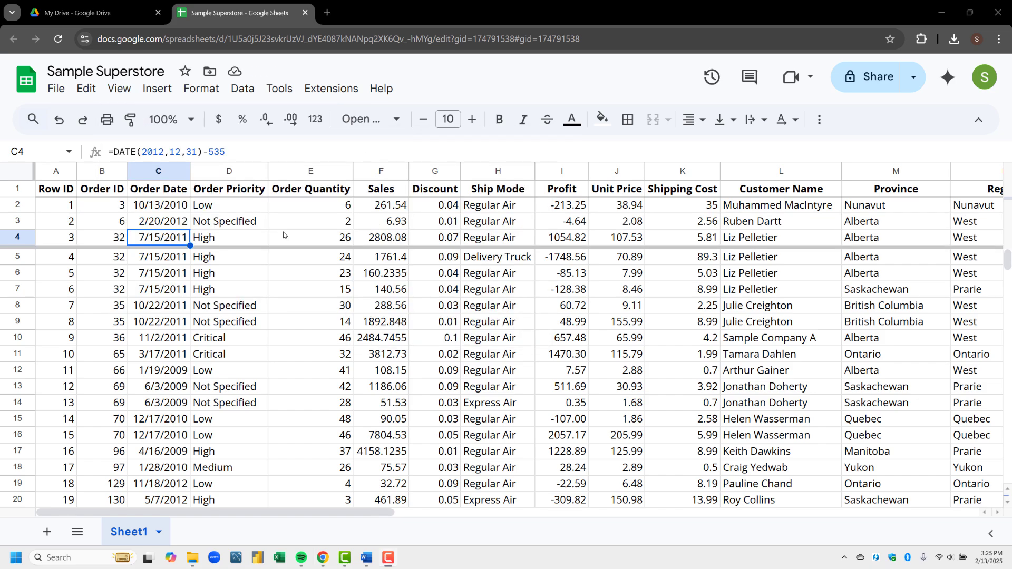
pyautogui.scroll(-11, 283, 239)
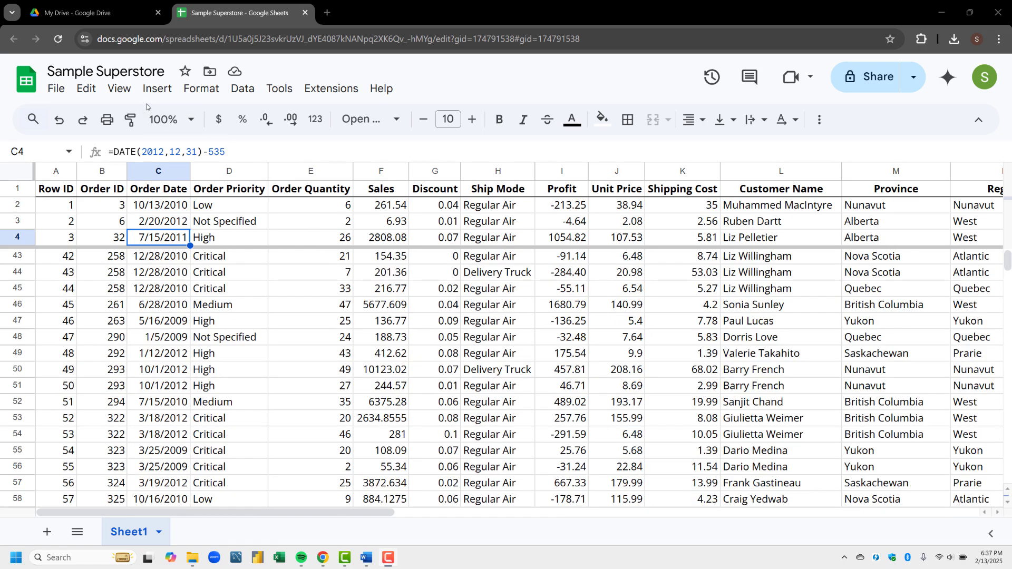
# Step: Unfreeze all rows so that the sheet has no frozen rows
pyautogui.click(121, 89)
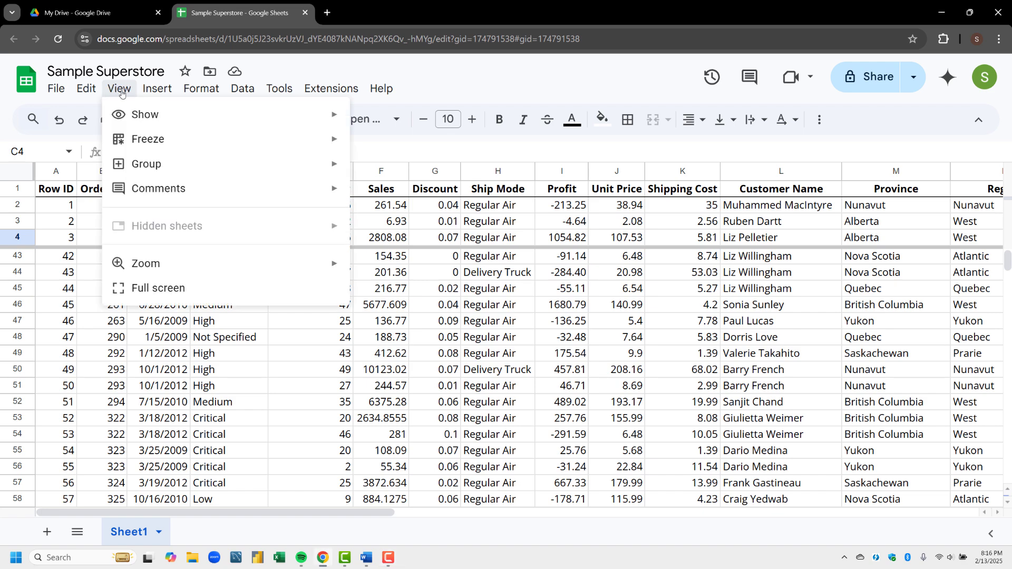
pyautogui.moveTo(227, 142)
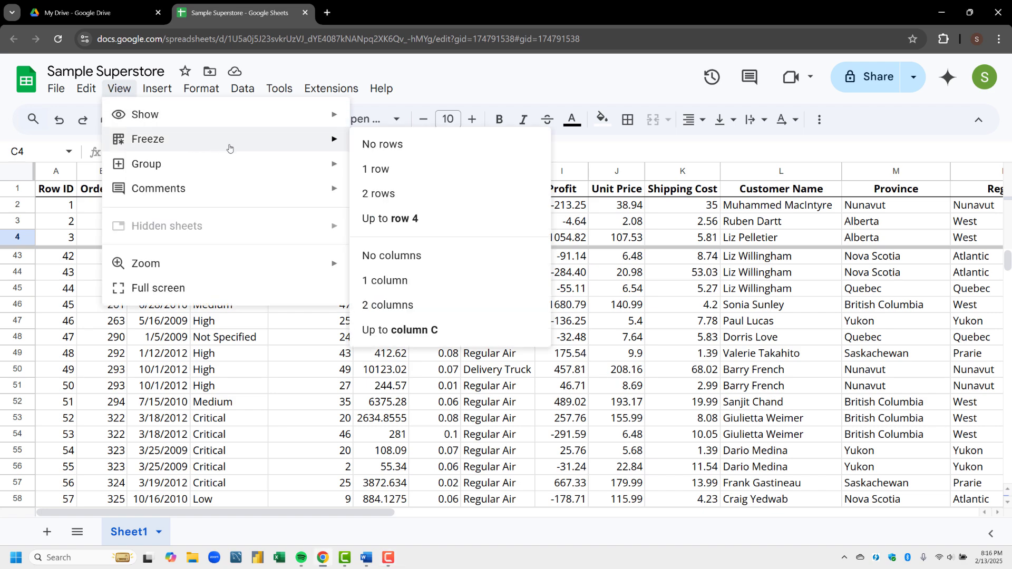
pyautogui.click(369, 146)
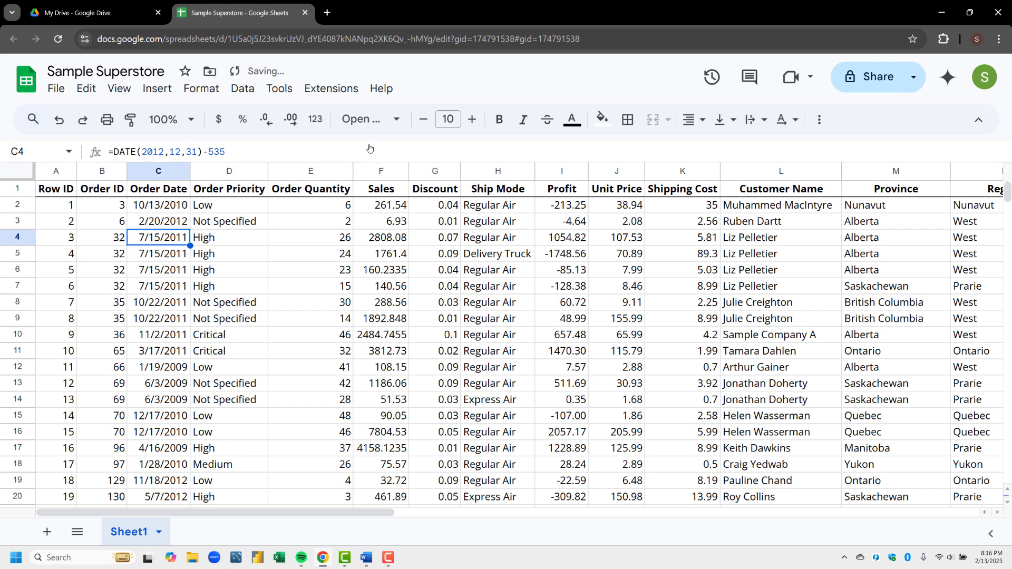
# Step: Freeze all columns up to column C based on cell C3
pyautogui.click(170, 254)
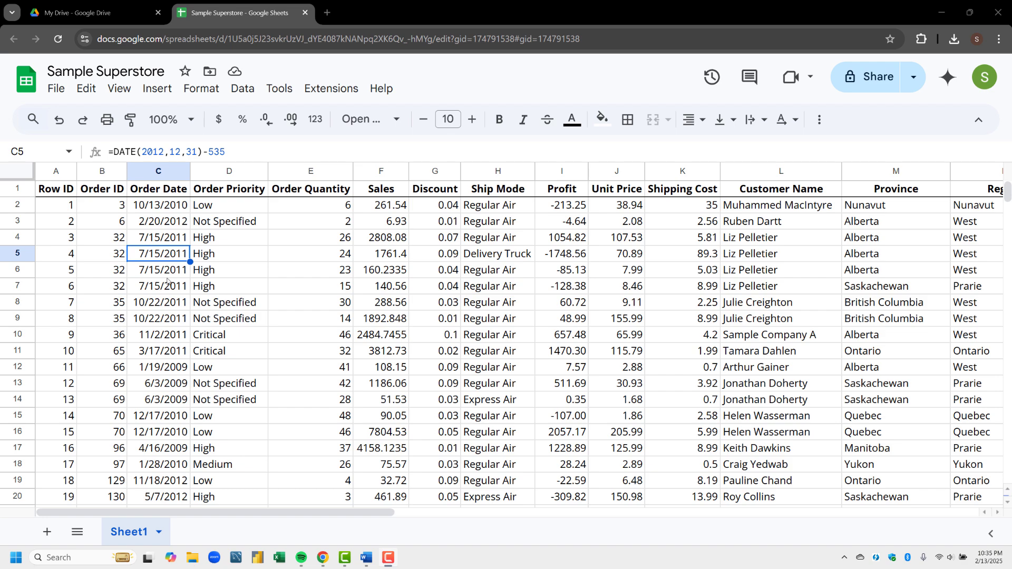
pyautogui.click(170, 226)
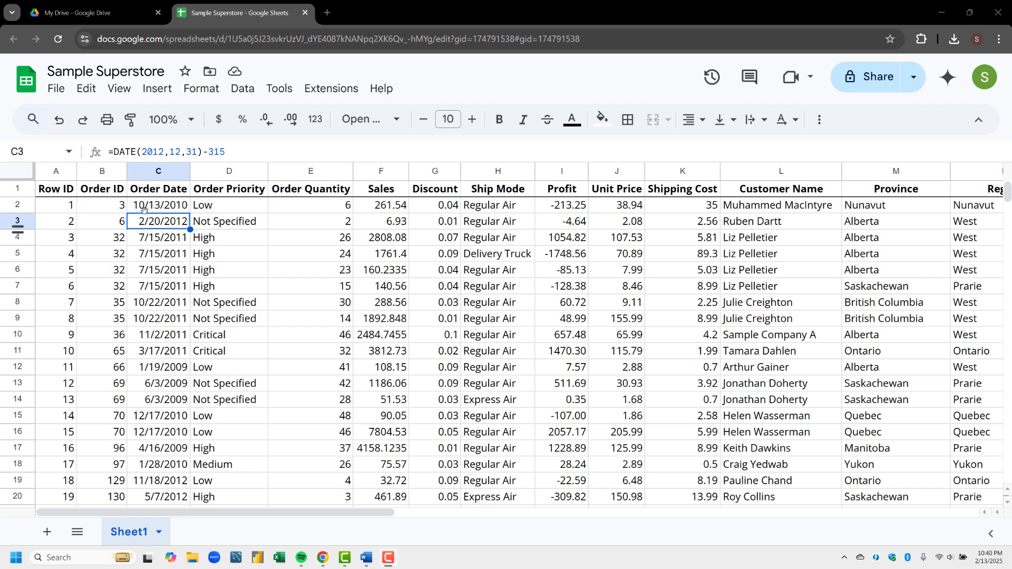
pyautogui.click(119, 91)
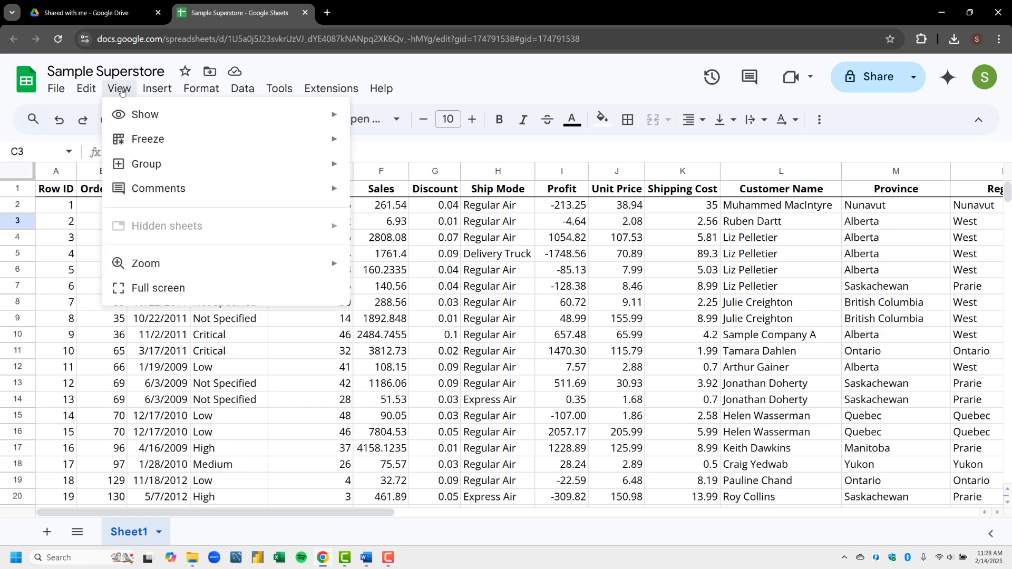
pyautogui.moveTo(241, 135)
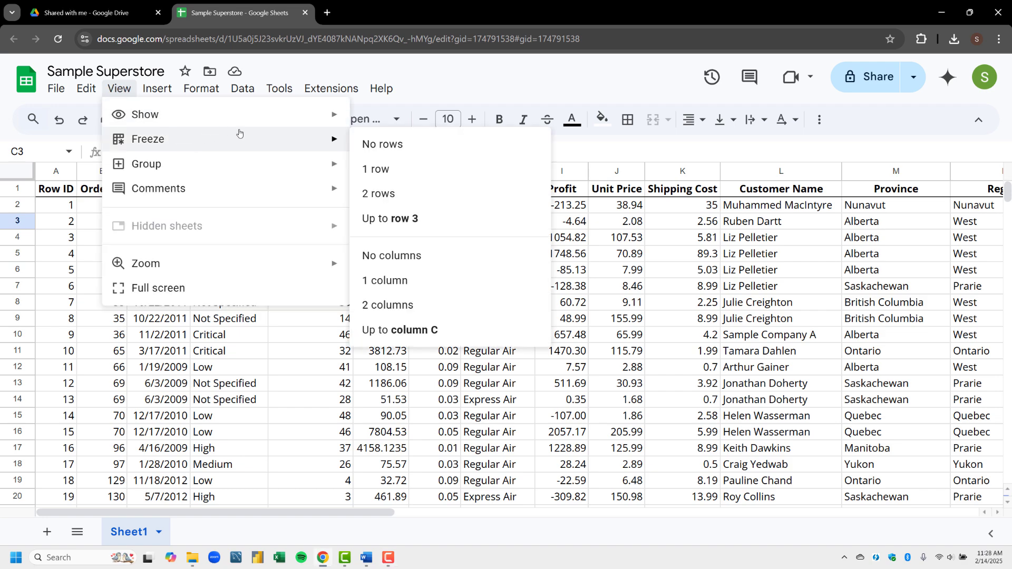
pyautogui.click(396, 330)
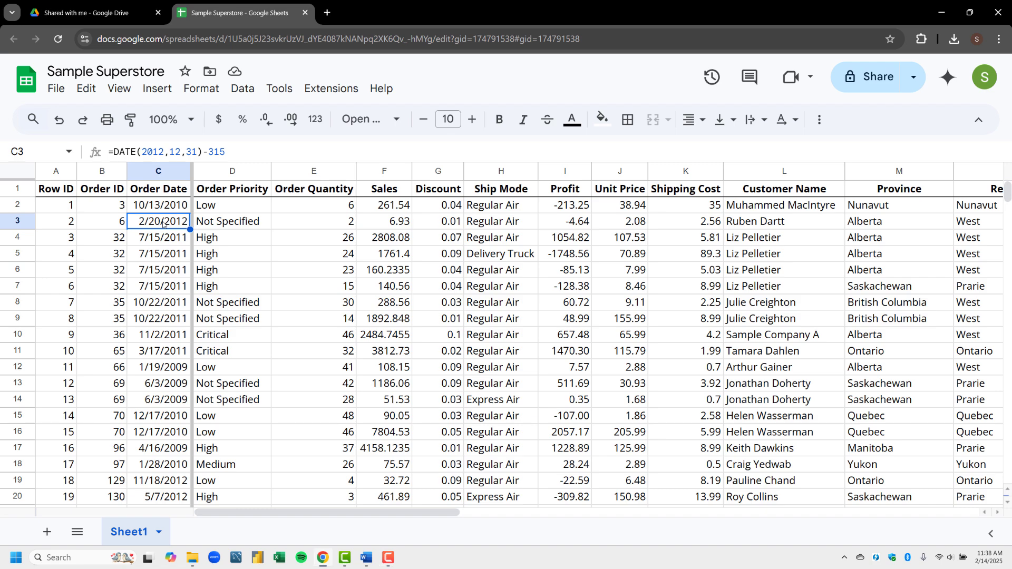
# Step: Examine the row 4 data across to the columns past Ship Date against the frozen columns A to C
pyautogui.press('Down')
pyautogui.press('Right')
pyautogui.press('Right')
pyautogui.press('Right')
pyautogui.press('Right')
pyautogui.press('Right')
pyautogui.press('Right')
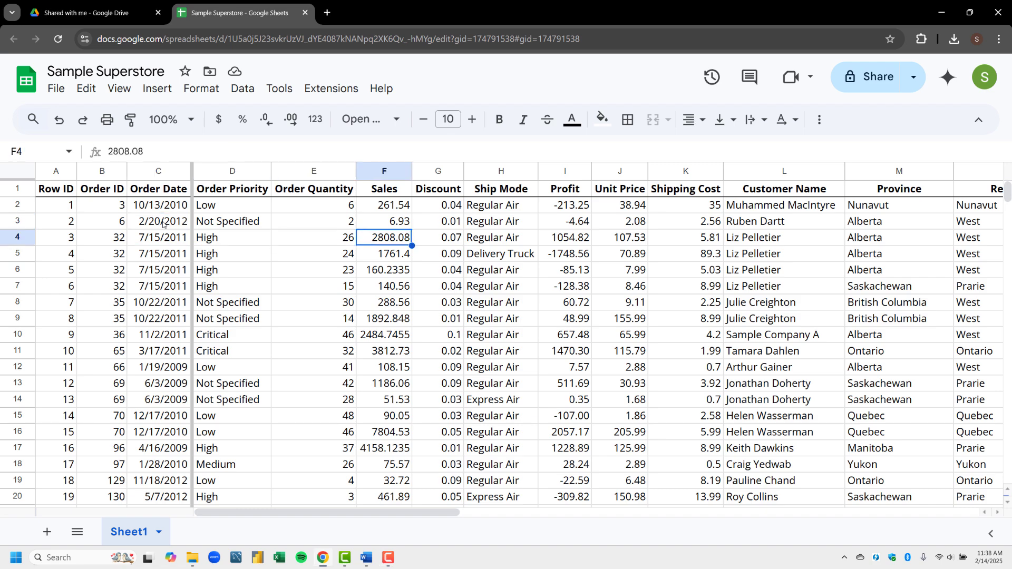
pyautogui.press('Right')
pyautogui.press('Right')
pyautogui.press('Right')
pyautogui.press('Right')
pyautogui.press('Right')
pyautogui.press('Right')
pyautogui.press('Right')
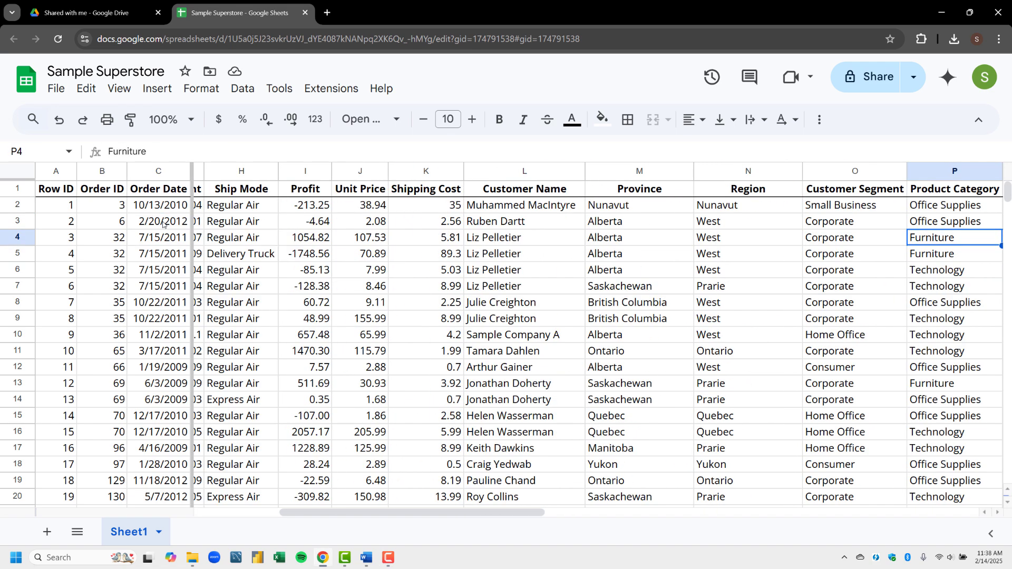
pyautogui.press('Right')
pyautogui.press('Right')
pyautogui.press('Right')
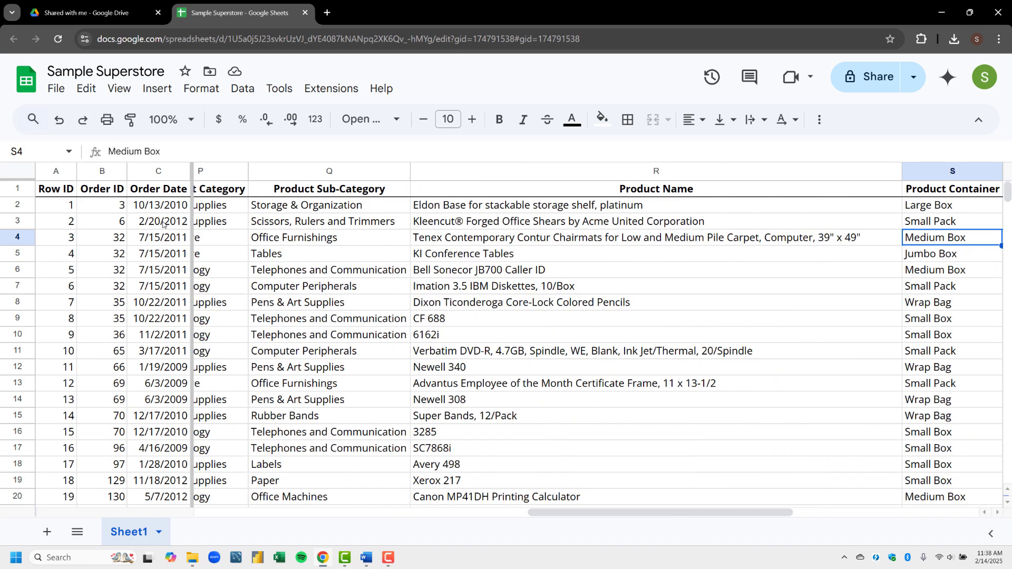
pyautogui.press('Right')
pyautogui.press('Right')
pyautogui.press('Right')
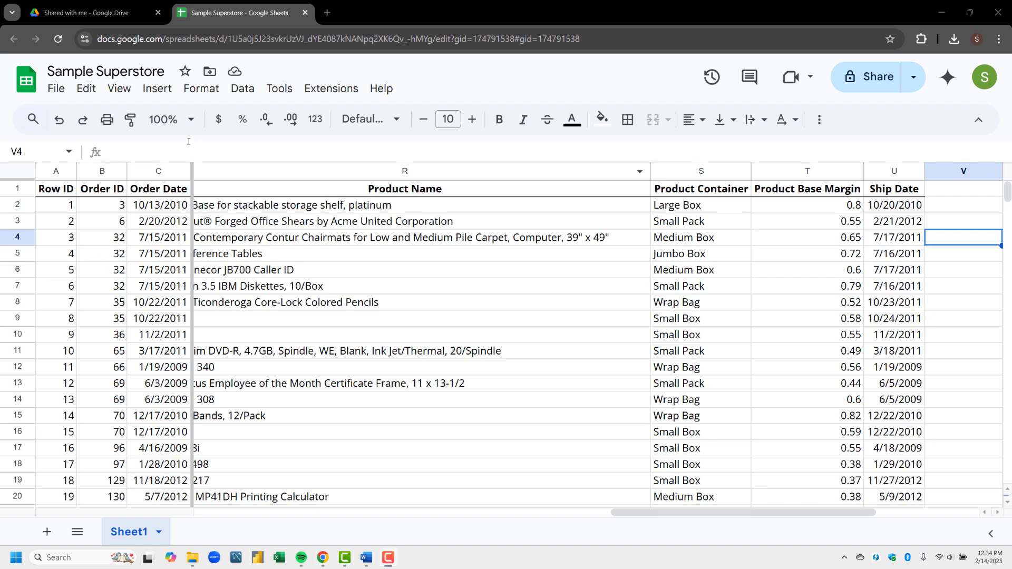
# Step: Freeze the first row of the sheet in addition to the frozen columns
pyautogui.click(117, 96)
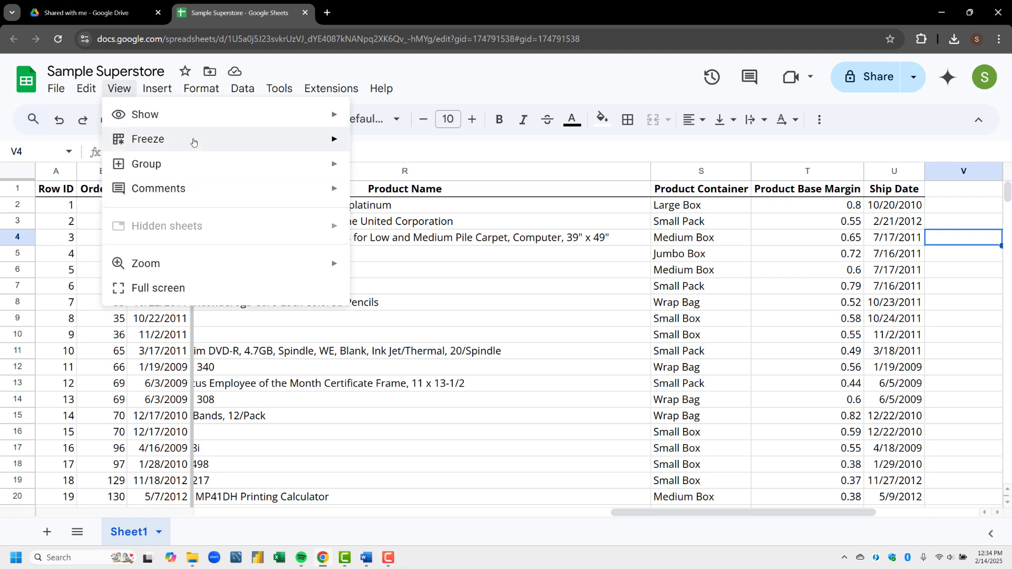
pyautogui.moveTo(195, 140)
pyautogui.click(353, 167)
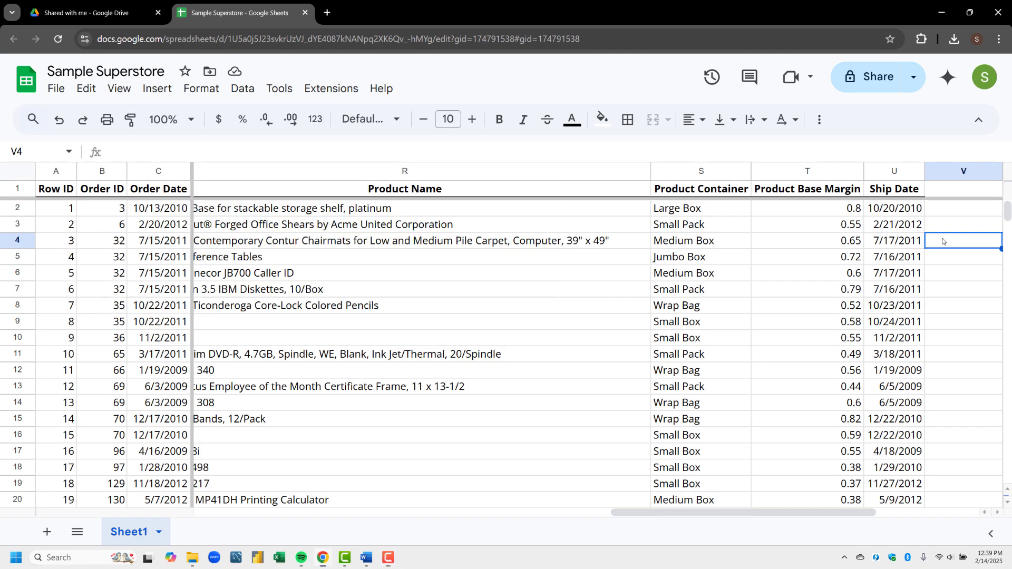
# Step: Return to the first columns and examine the order records down to row 63 against the frozen header row
pyautogui.press('Left')
pyautogui.press('Left')
pyautogui.press('Left')
pyautogui.press('Left')
pyautogui.press('Left')
pyautogui.press('Left')
pyautogui.press('Left')
pyautogui.press('Left')
pyautogui.press('Left')
pyautogui.press('Left')
pyautogui.press('Left')
pyautogui.press('Left')
pyautogui.press('Left')
pyautogui.press('Left')
pyautogui.press('Left')
pyautogui.press('Left')
pyautogui.press('Left')
pyautogui.press('Left')
pyautogui.press('Left')
pyautogui.press('Left')
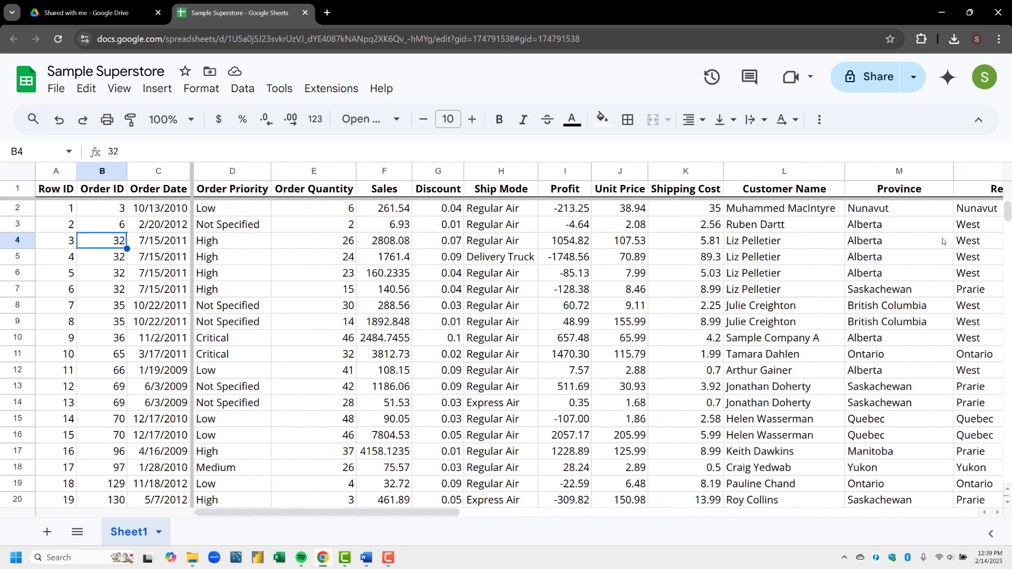
pyautogui.press('Right')
pyautogui.press('Right')
pyautogui.press('Right')
pyautogui.press('Down')
pyautogui.press('Down')
pyautogui.press('Down')
pyautogui.press('Down')
pyautogui.press('Down')
pyautogui.press('Down')
pyautogui.press('Down')
pyautogui.press('Down')
pyautogui.press('Down')
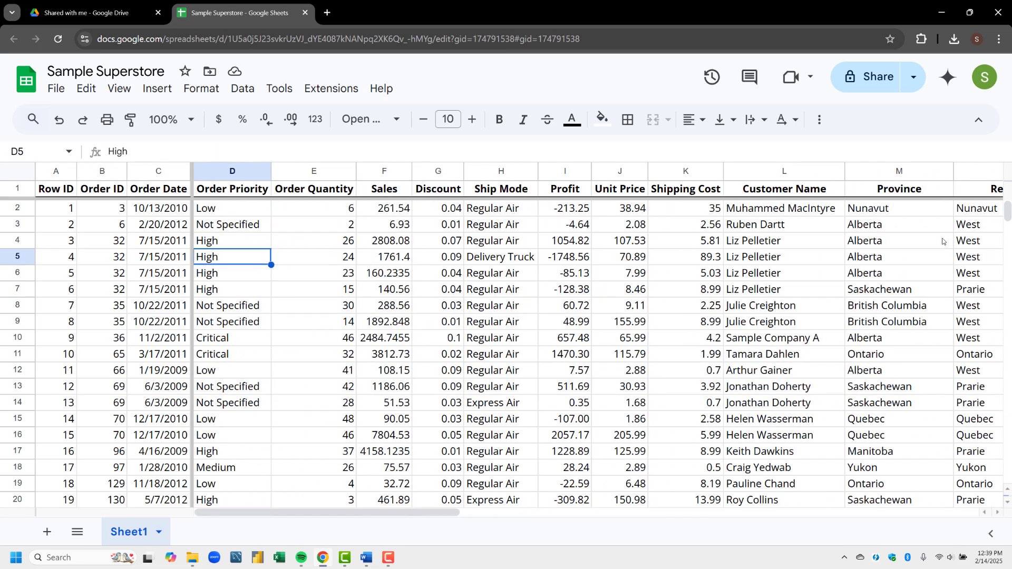
pyautogui.press('Down')
pyautogui.press('Down')
pyautogui.press('Down')
pyautogui.press('Down')
pyautogui.press('Down')
pyautogui.press('Down')
pyautogui.press('Down')
pyautogui.press('Down')
pyautogui.press('Down')
pyautogui.press('Down')
pyautogui.press('Down')
pyautogui.press('Down')
pyautogui.press('Down')
pyautogui.press('Down')
pyautogui.press('Down')
pyautogui.press('Down')
pyautogui.press('Down')
pyautogui.press('Down')
pyautogui.press('Down')
pyautogui.press('Down')
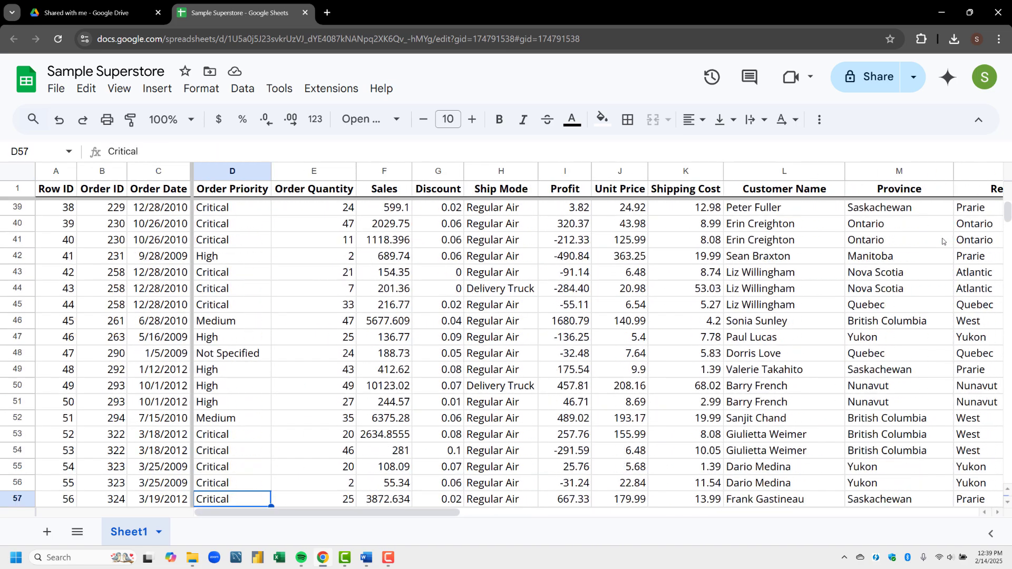
# Step: Examine row 63 across to the Ship Date column against the frozen header row and columns A to C
pyautogui.press('Right')
pyautogui.press('Right')
pyautogui.press('Right')
pyautogui.press('Right')
pyautogui.press('Right')
pyautogui.press('Right')
pyautogui.press('Right')
pyautogui.press('Right')
pyautogui.press('Right')
pyautogui.press('Right')
pyautogui.press('Right')
pyautogui.press('Right')
pyautogui.press('Right')
pyautogui.press('Right')
pyautogui.press('Right')
pyautogui.press('Right')
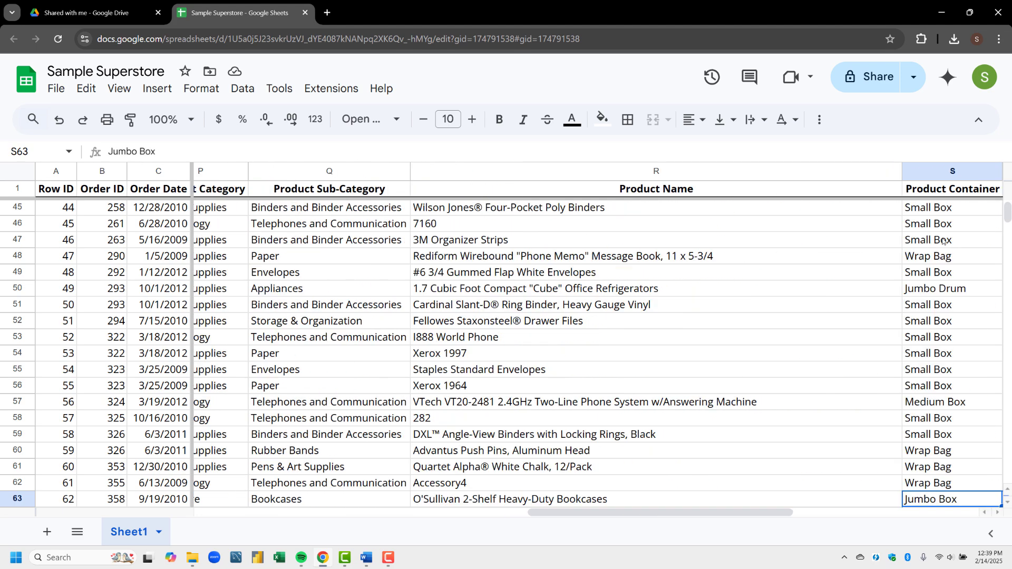
pyautogui.press('Right')
pyautogui.press('Right')
pyautogui.press('Left')
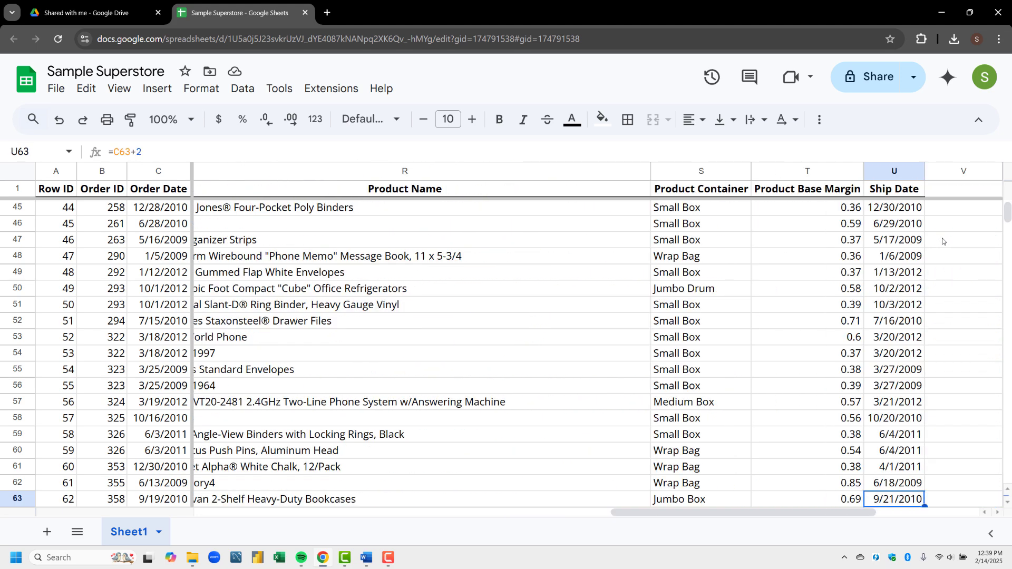